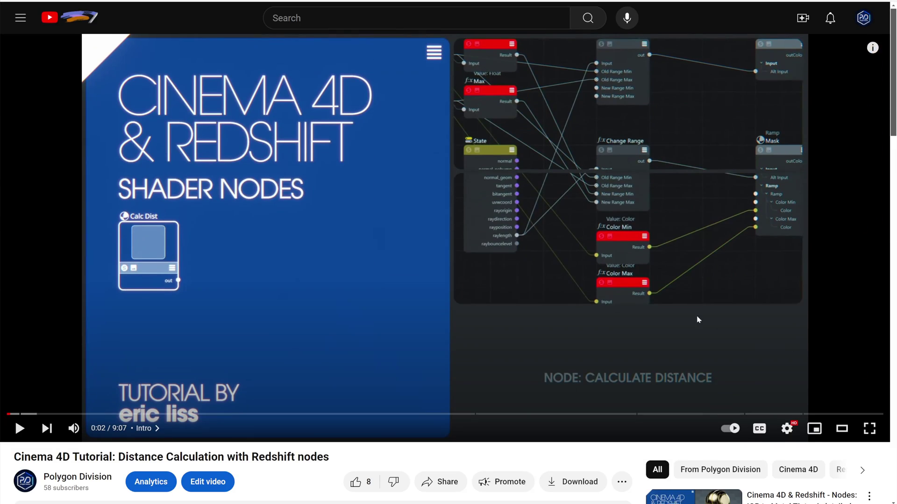
Open the shared project file link and the channel's Community posts.
scroll(422, 266, down, 5)
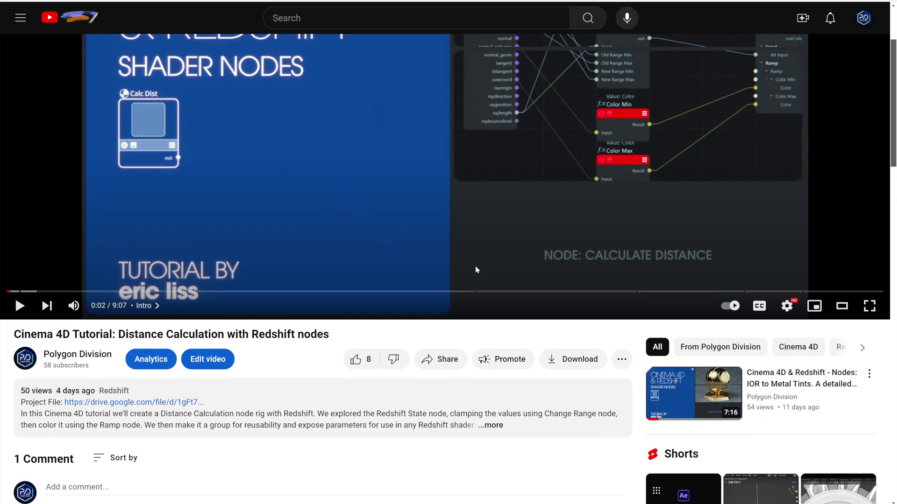
click(179, 280)
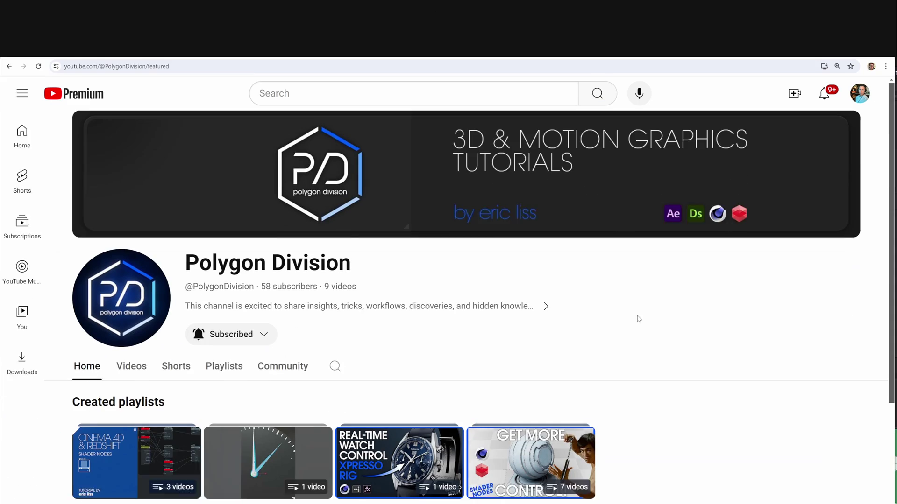
scroll(635, 309, down, 3)
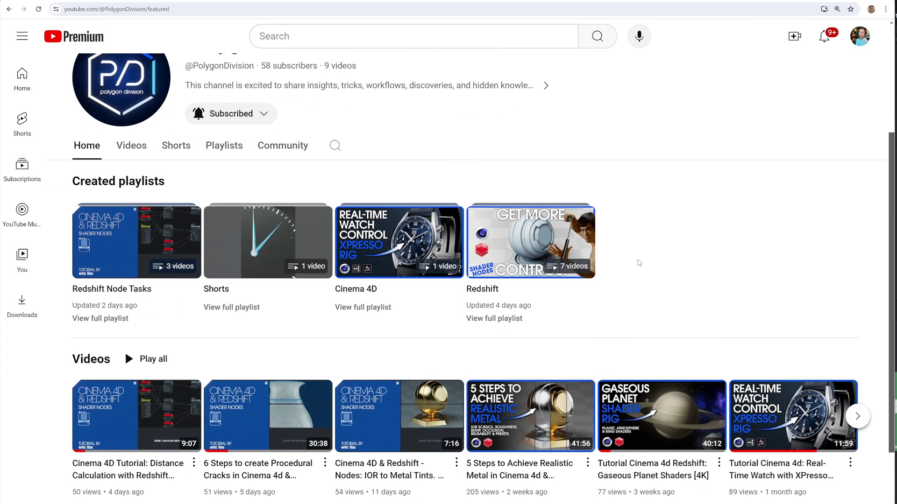
click(282, 145)
Subscribe to Polygon Division with All notifications, then show the Default snapshot render.
scroll(313, 280, down, 7)
scroll(313, 280, down, 20)
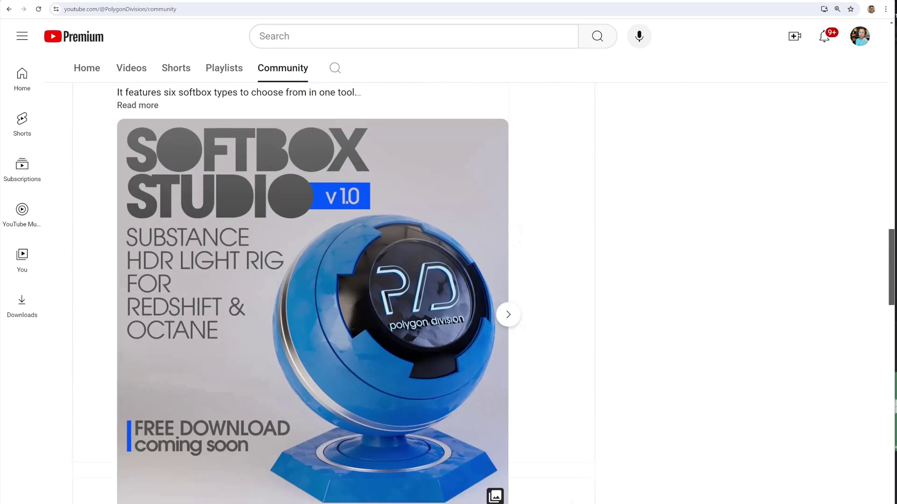
scroll(511, 338, down, 12)
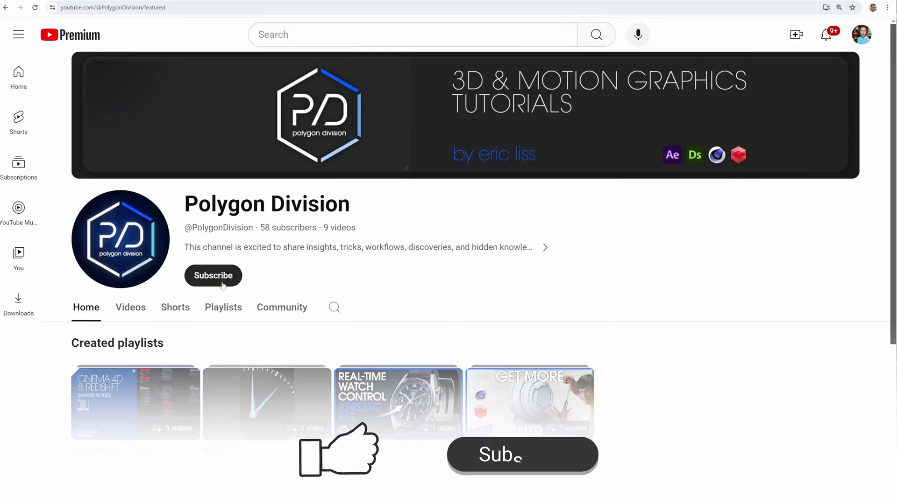
click(218, 278)
click(268, 278)
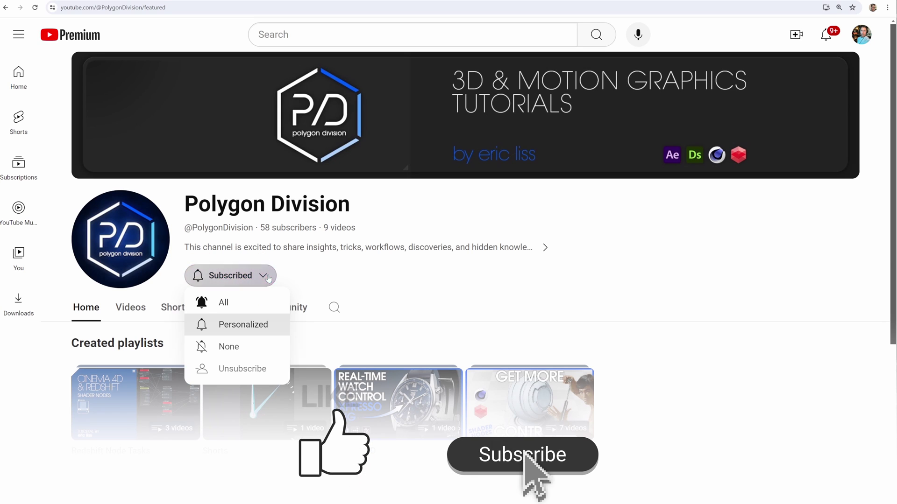
click(254, 303)
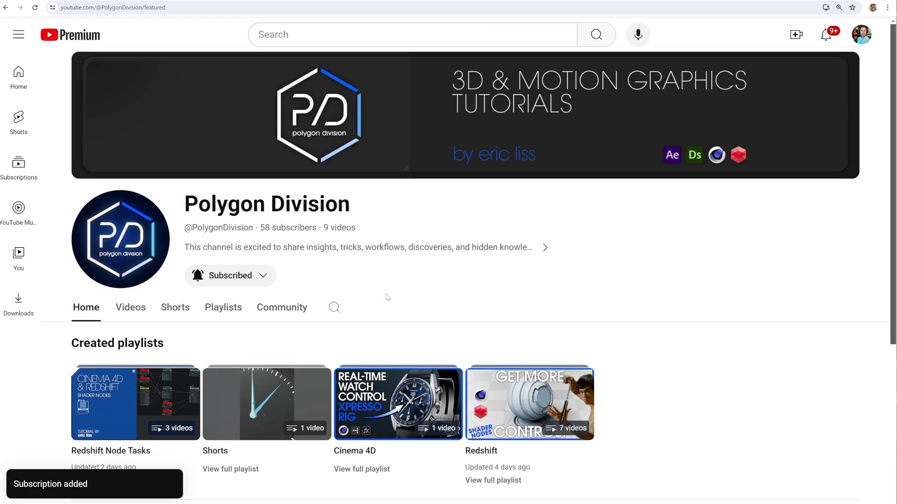
scroll(391, 301, down, 5)
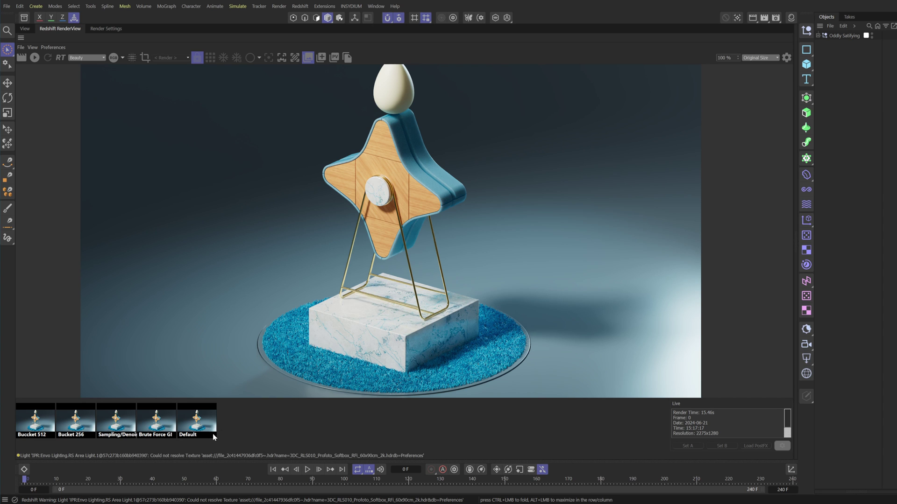
click(213, 436)
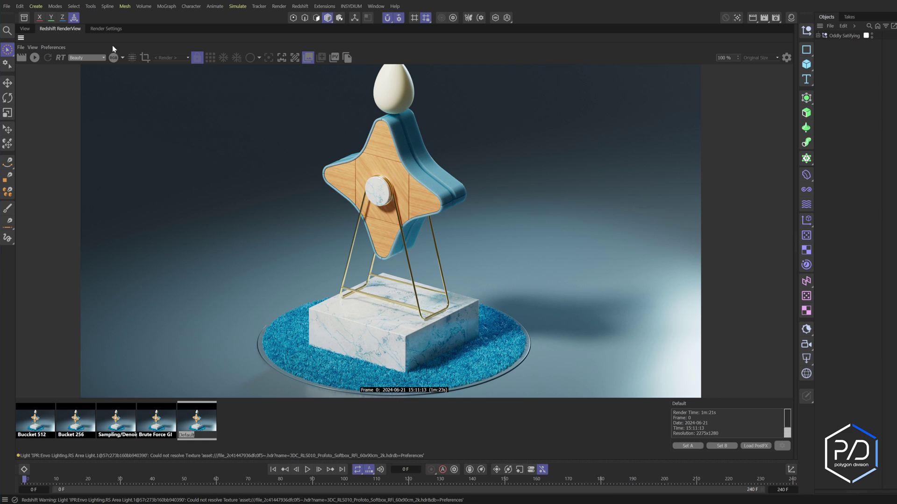
Set the Redshift Global Illumination secondary engine to Brute Force and return to RenderView.
click(107, 29)
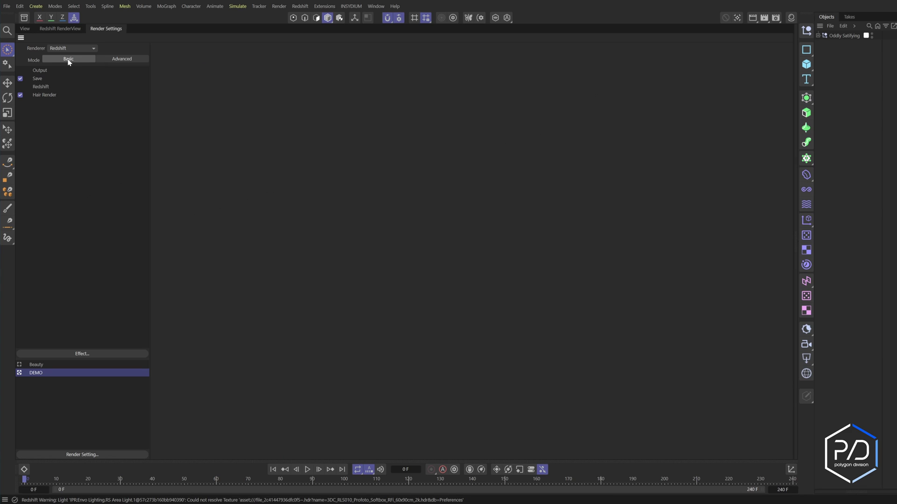
click(64, 87)
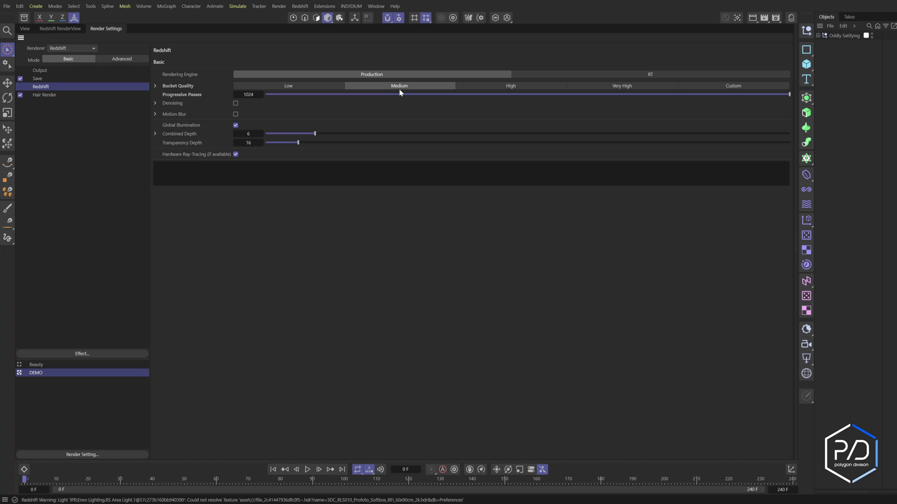
click(121, 60)
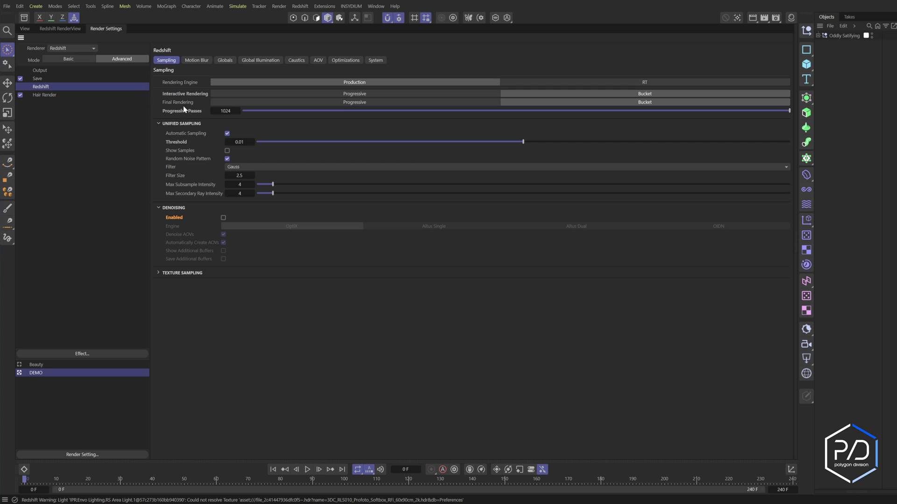
click(262, 61)
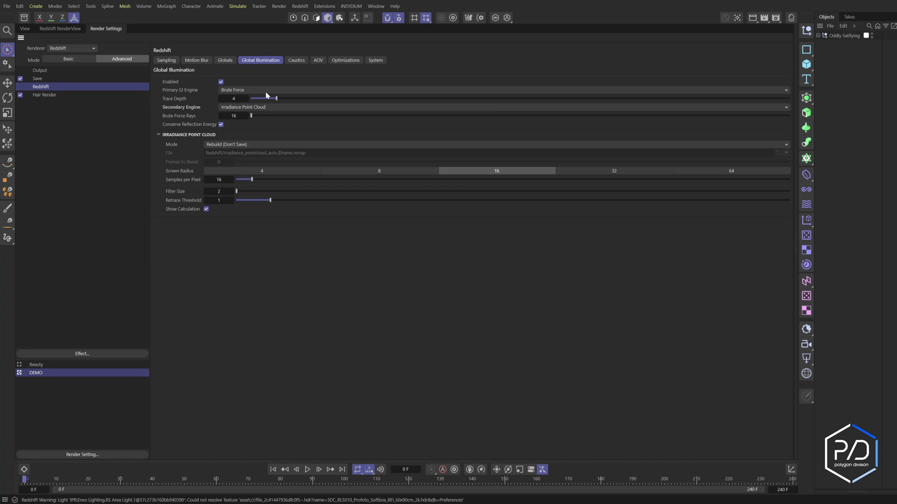
click(250, 107)
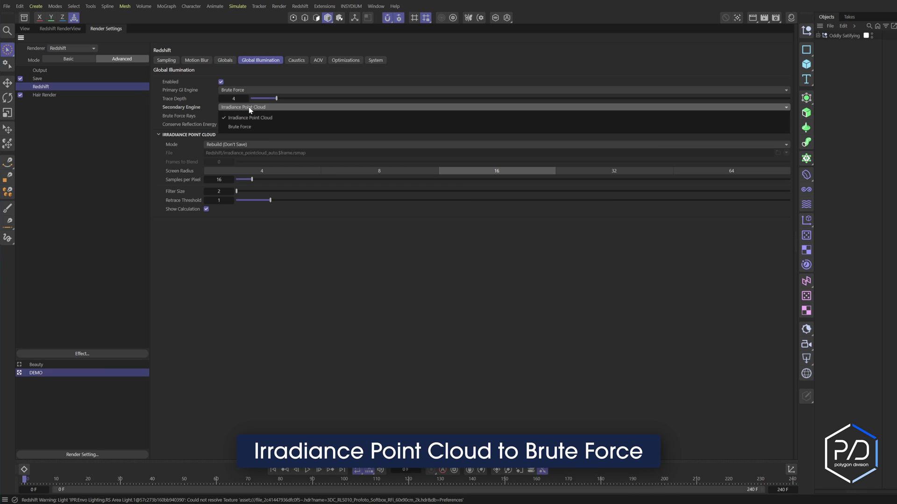
click(251, 130)
click(72, 29)
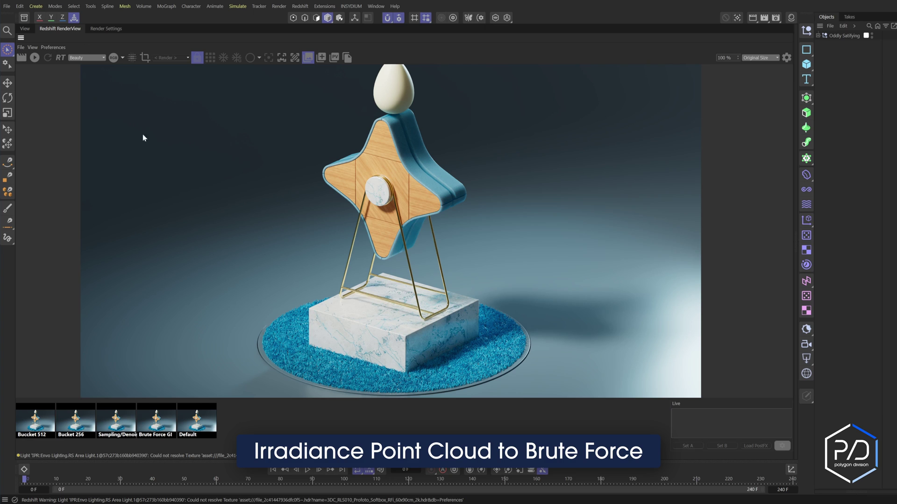
Alternate between Brute Force GI and Default snapshots, ending on Brute Force GI.
click(156, 421)
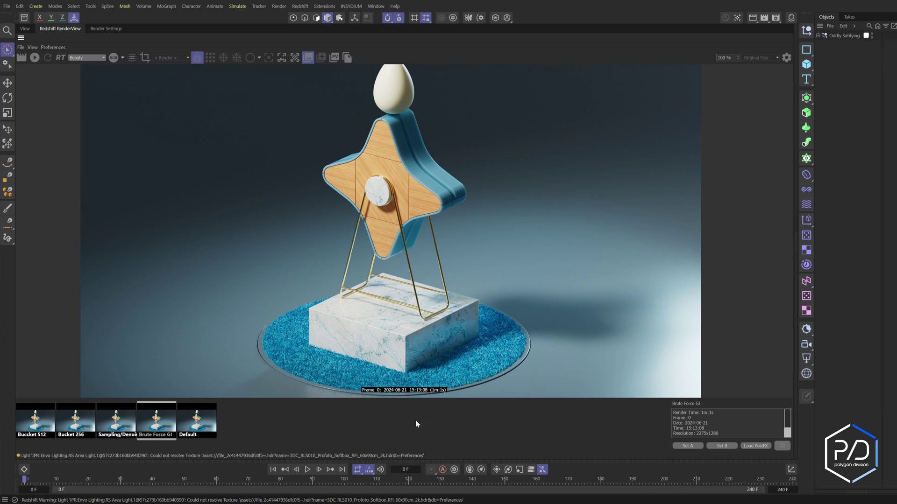
click(193, 423)
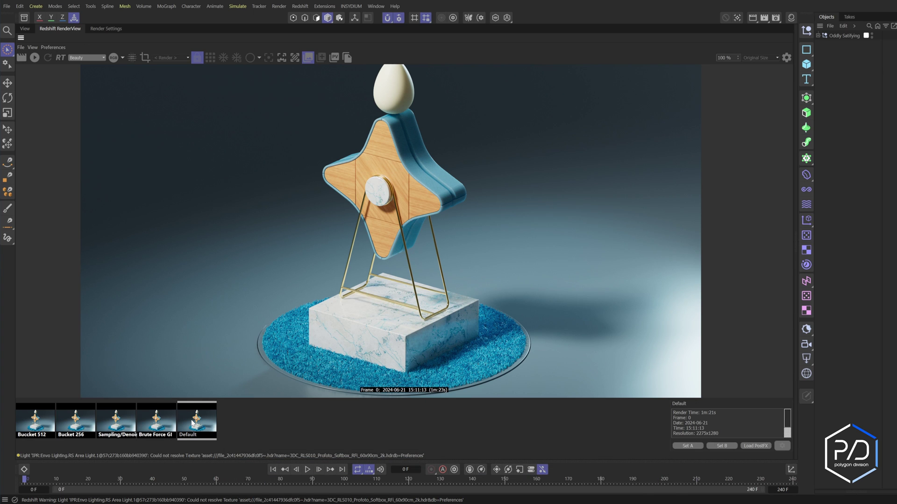
click(166, 419)
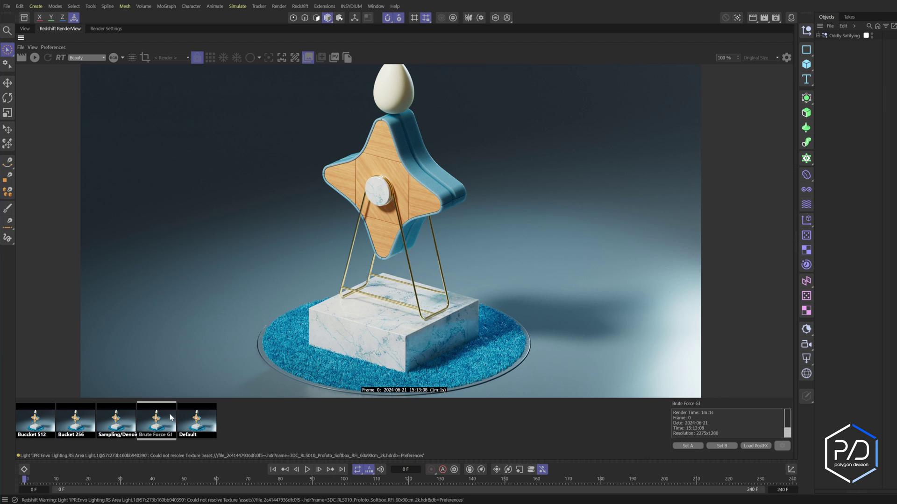
click(201, 420)
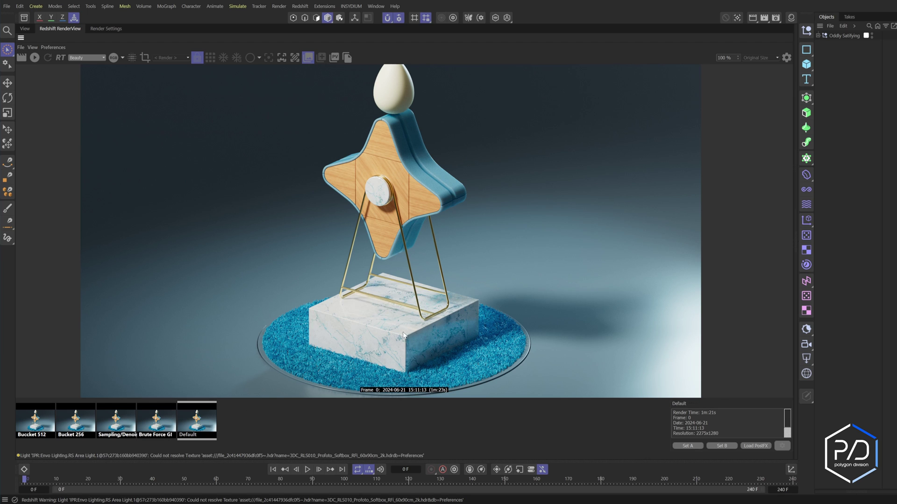
click(170, 422)
click(194, 424)
click(171, 422)
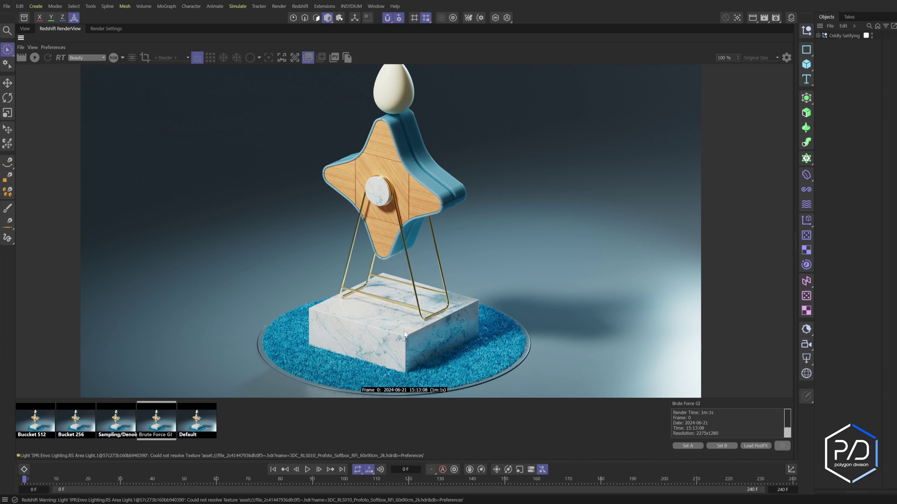
Set the Redshift sampling Threshold to 0.2 and enable OptiX denoising.
click(107, 29)
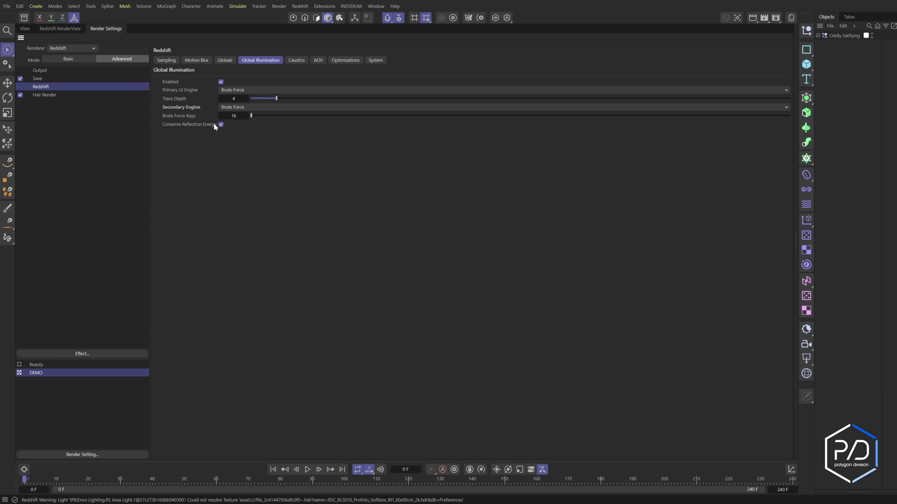
click(169, 61)
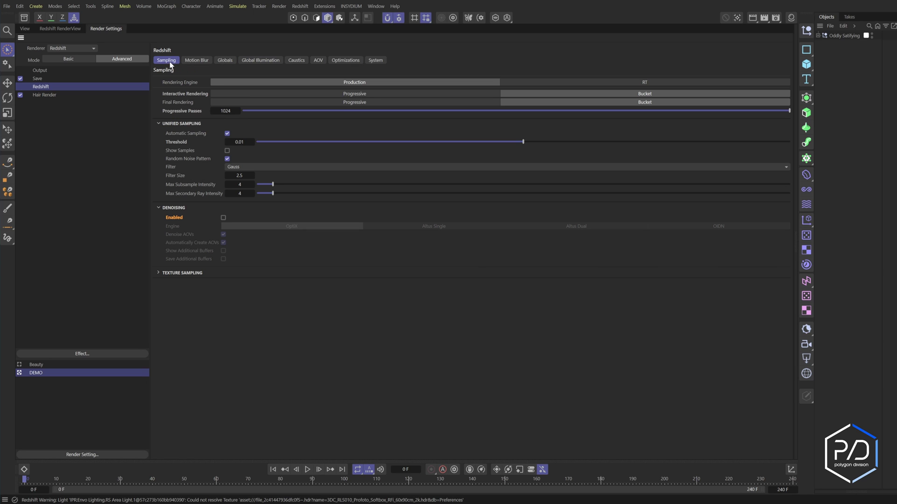
click(239, 143)
text(0.2)
key(Return)
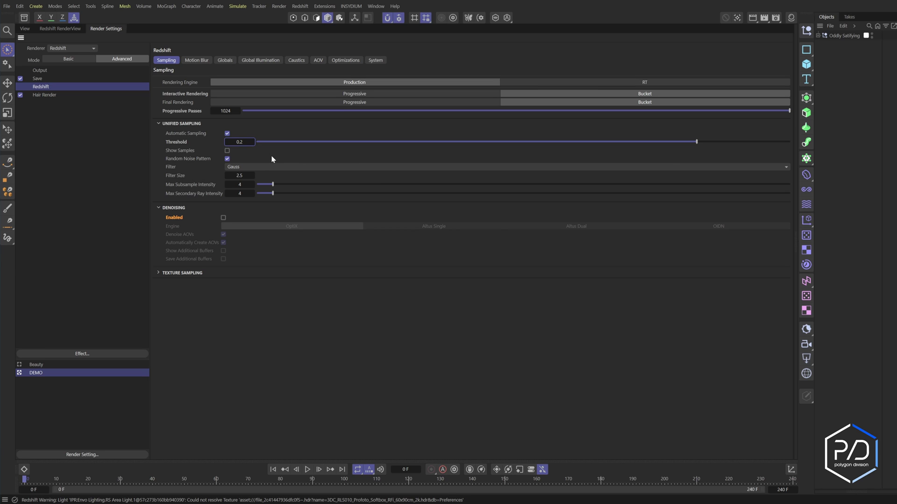
click(224, 218)
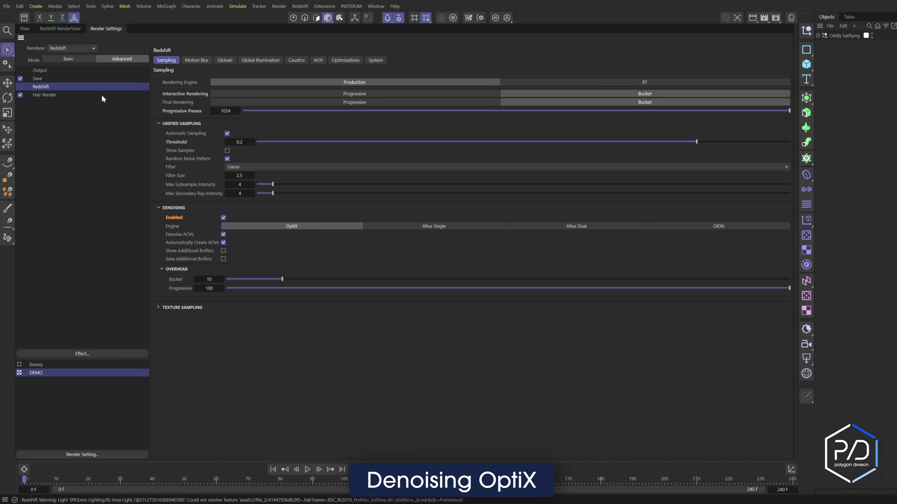
click(75, 29)
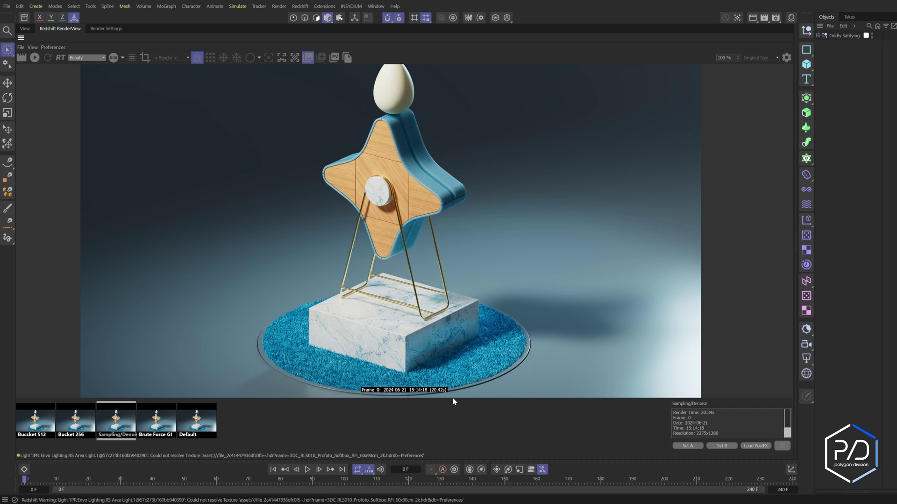
Raise the Redshift System bucket size from 128 to 256.
click(106, 28)
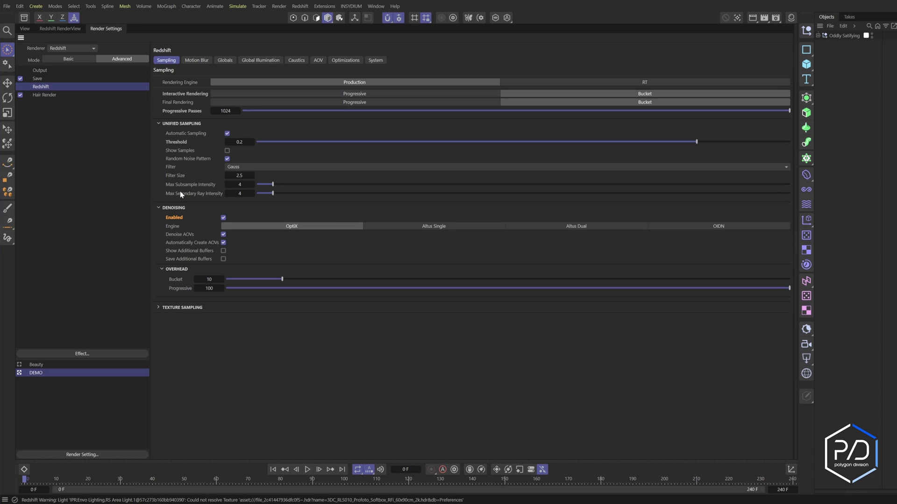
click(374, 61)
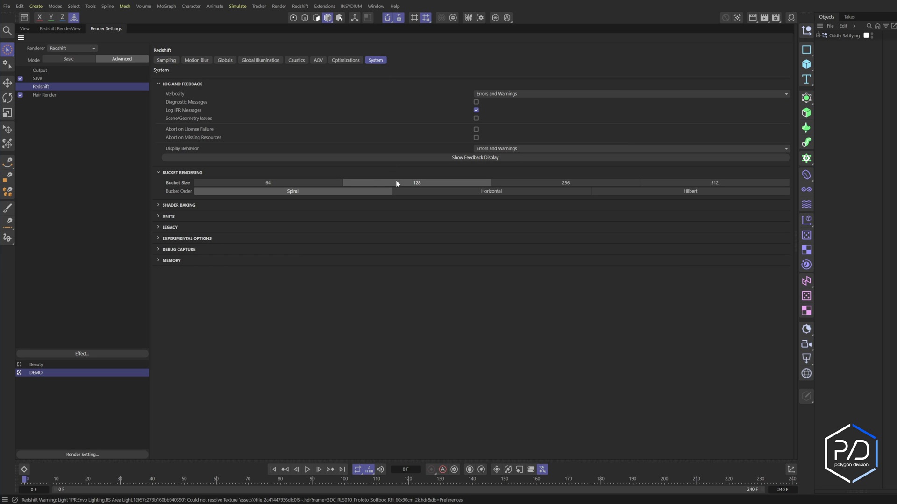
click(173, 173)
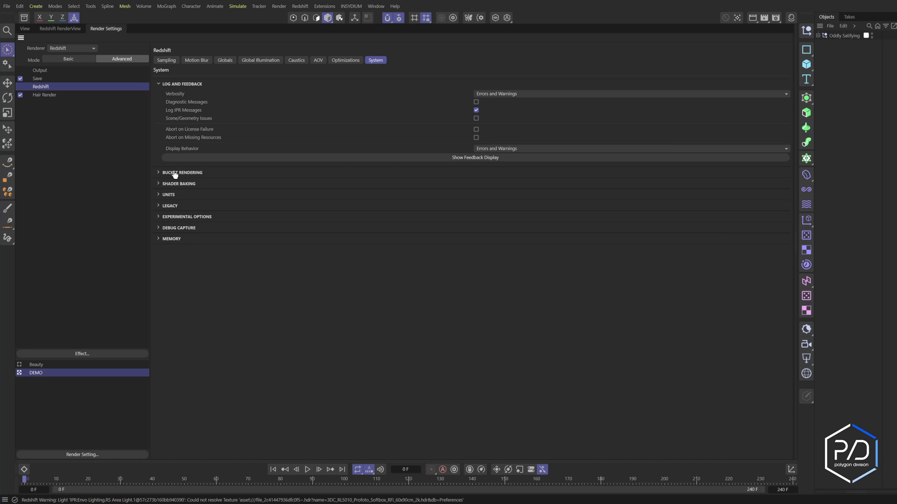
click(174, 173)
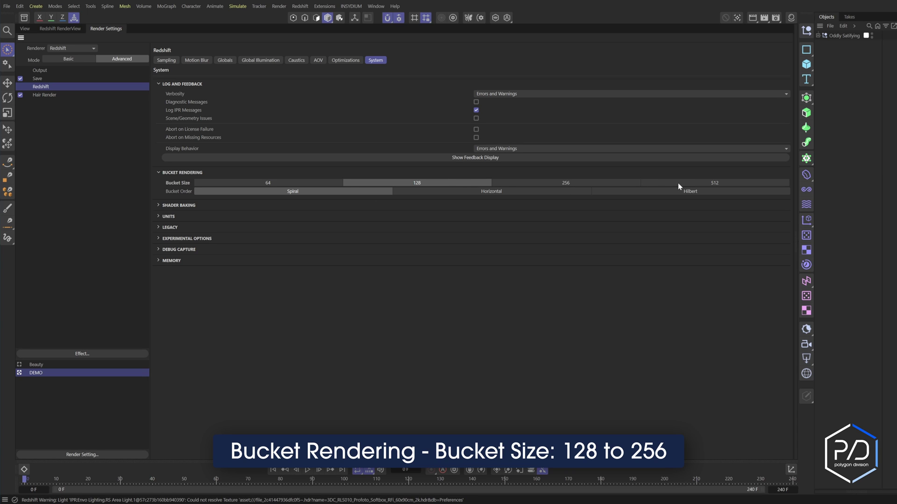
click(565, 184)
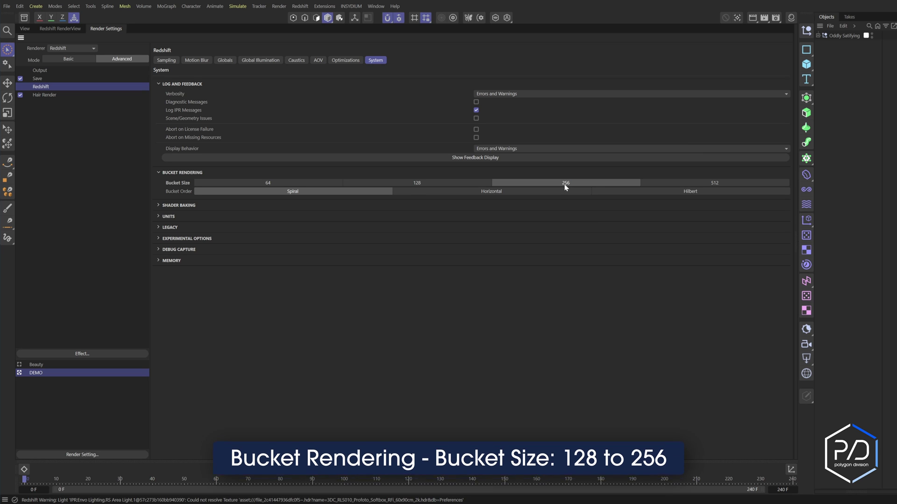
Check the Bucket 256 snapshot, then raise the bucket size to 512.
click(60, 28)
click(76, 420)
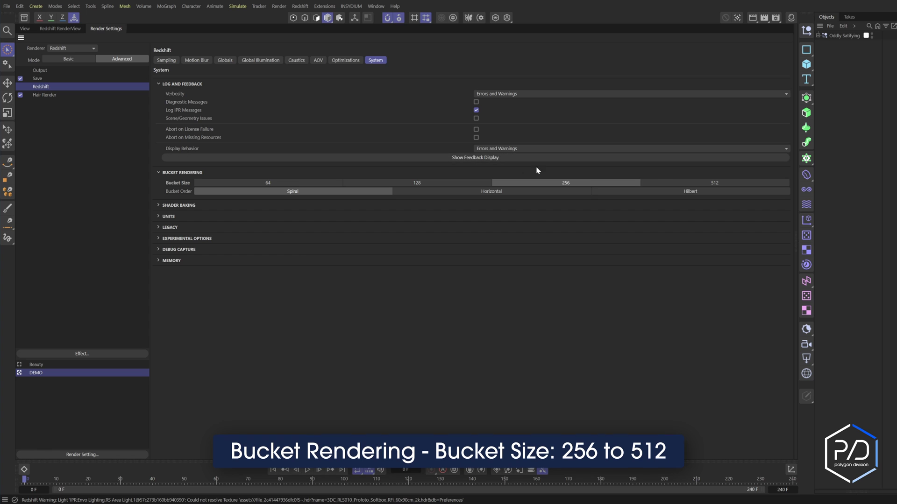
click(695, 184)
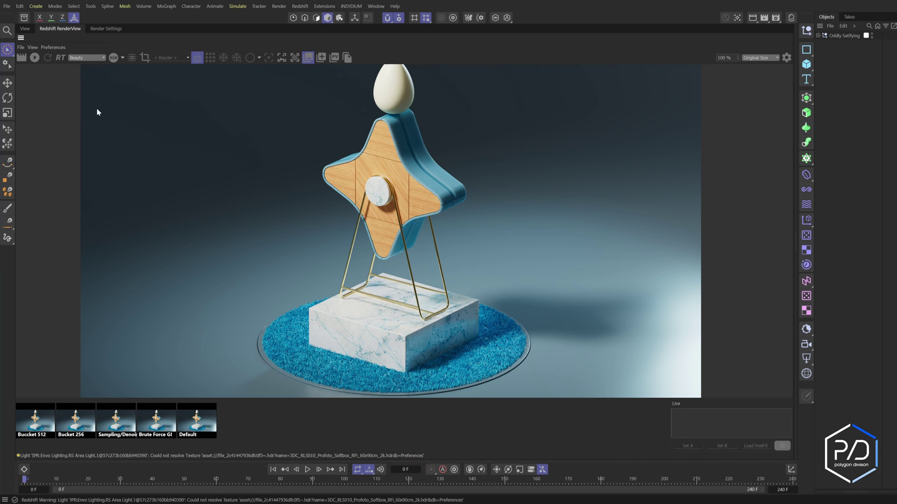
Compare the Bucket 512 snapshot against the Sampling/Denoise snapshot.
click(41, 432)
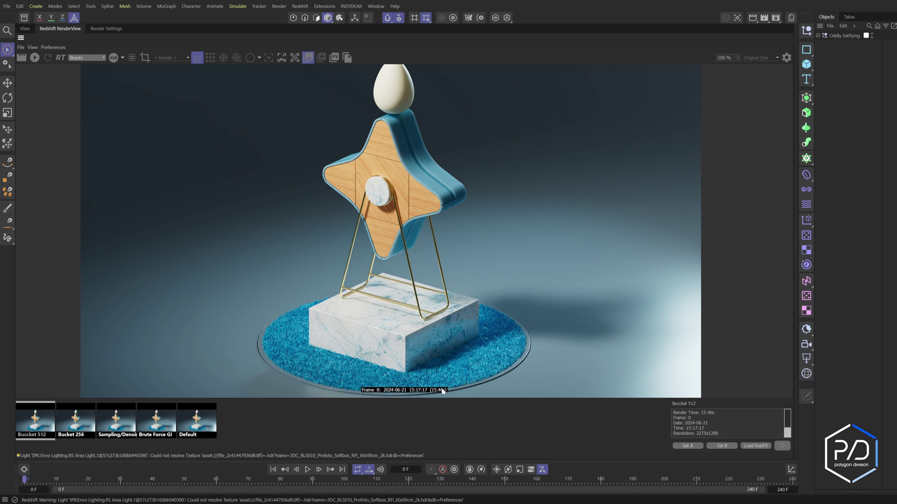
click(120, 423)
click(29, 429)
Compare Default with Bucket 512 snapshots, then open Output settings at 3840 × 2160.
click(116, 29)
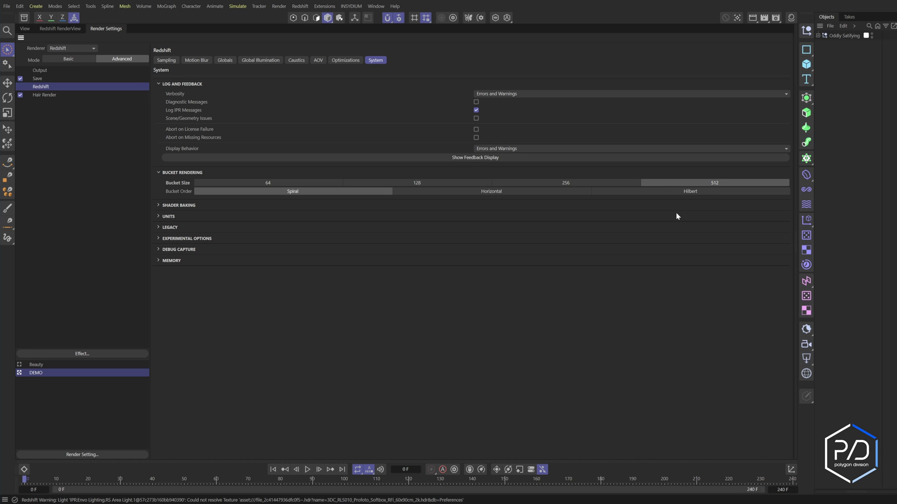
click(32, 31)
click(57, 29)
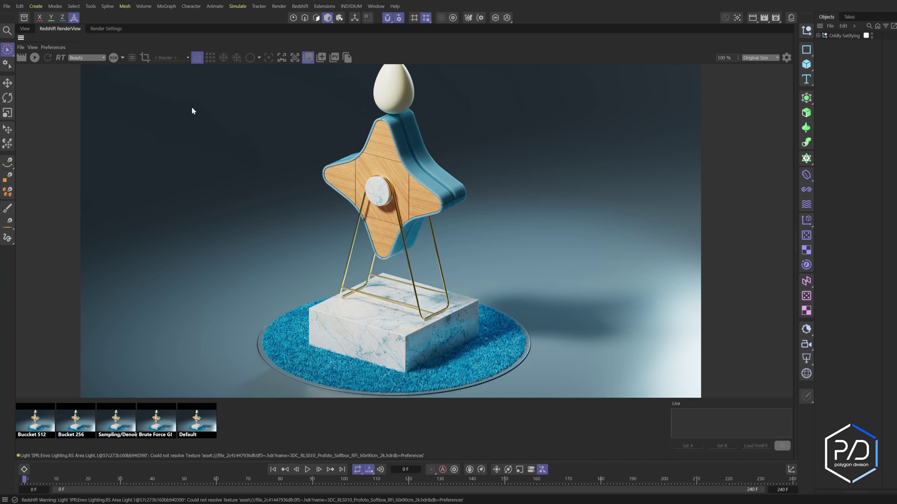
click(213, 427)
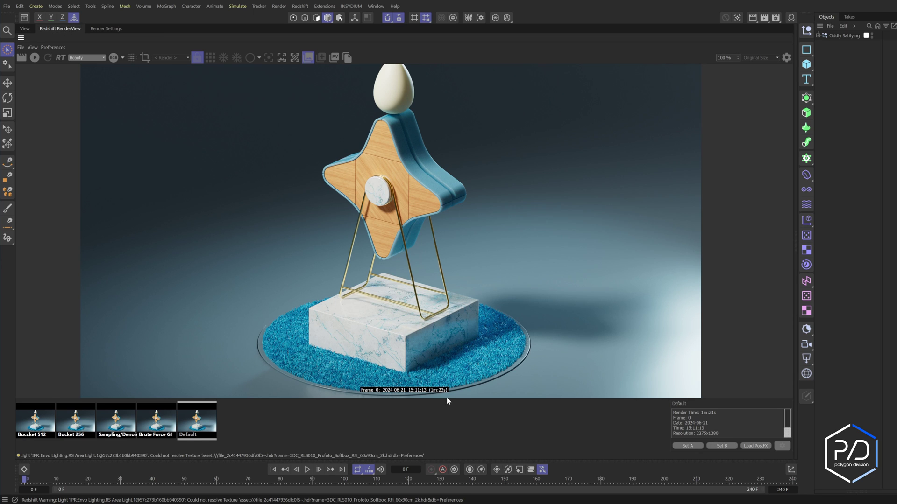
click(46, 420)
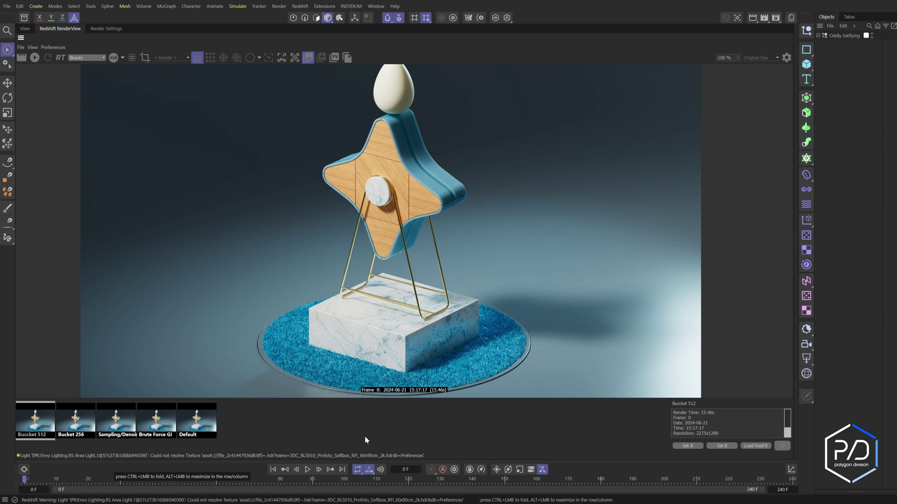
key(ctrl+b)
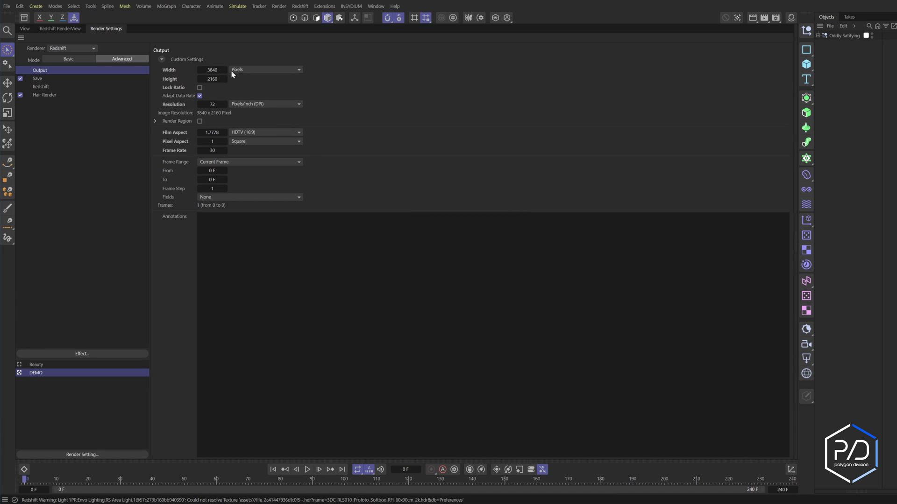
View the Default 4K snapshot's 4m:48s render time, then return to the Output settings.
click(67, 31)
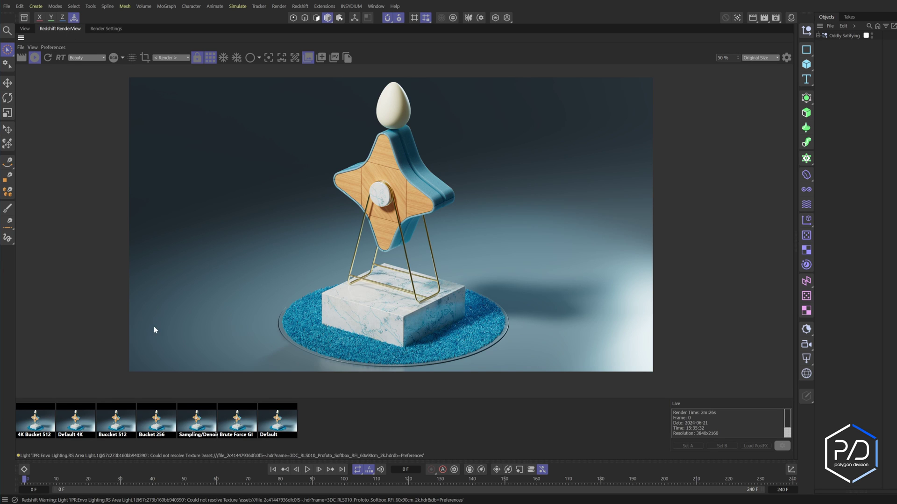
click(80, 427)
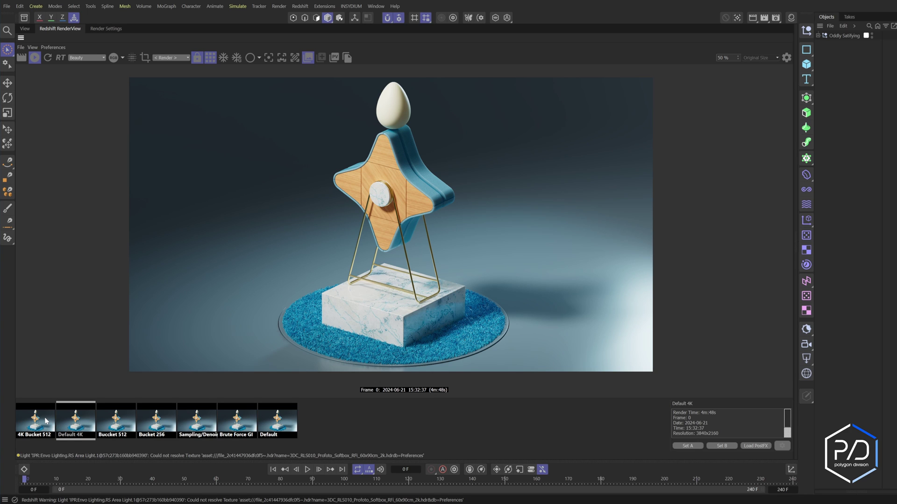
click(112, 29)
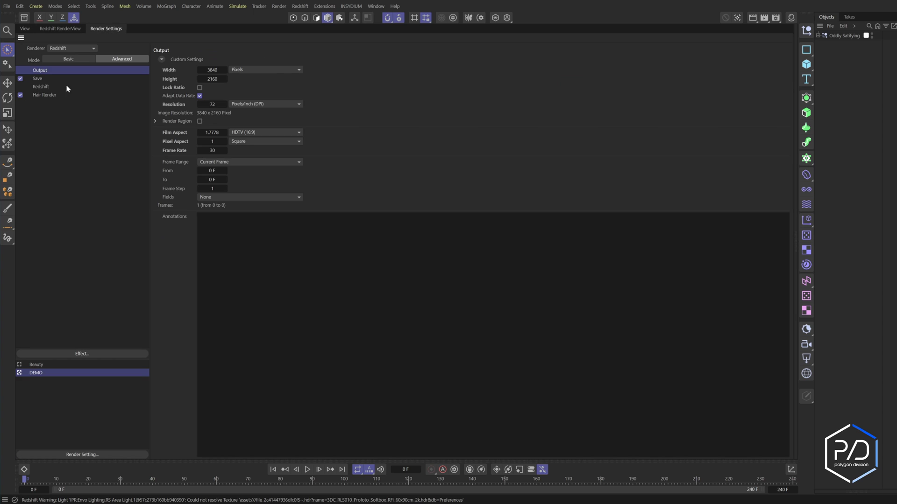
Check the Redshift System bucket size, then load the 4K Bucket 512 snapshot.
click(51, 88)
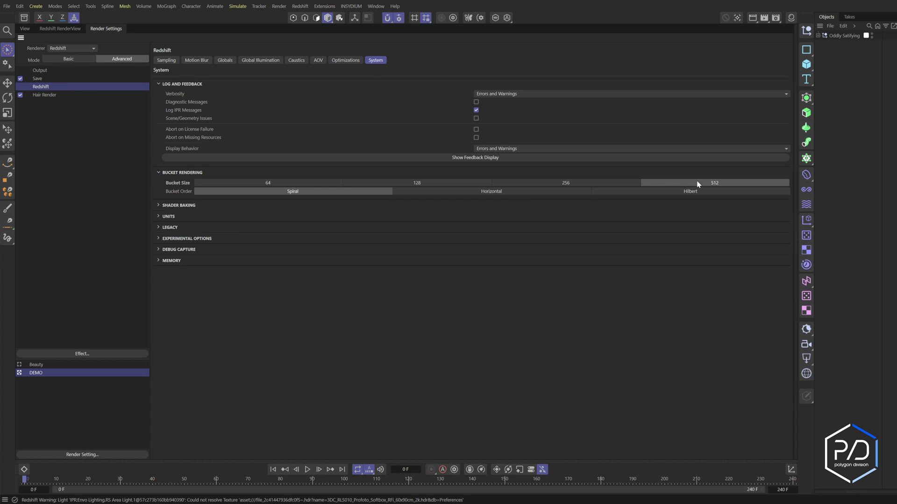
click(59, 28)
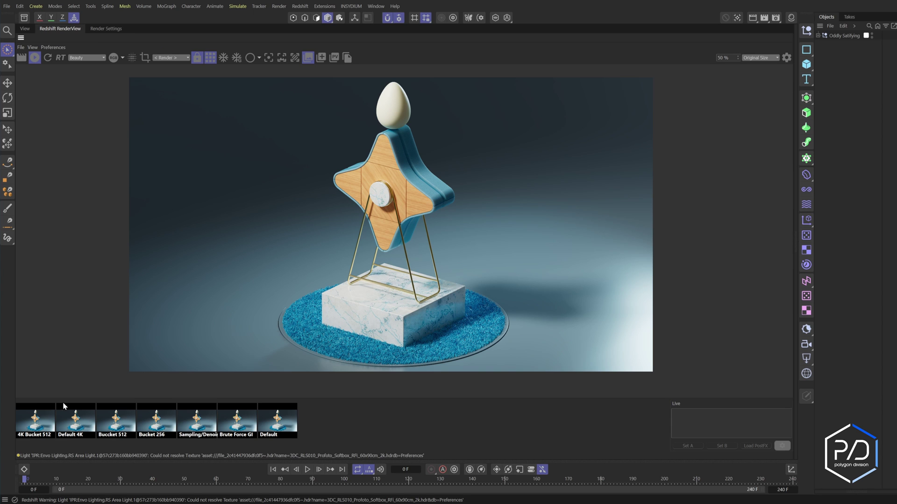
click(45, 420)
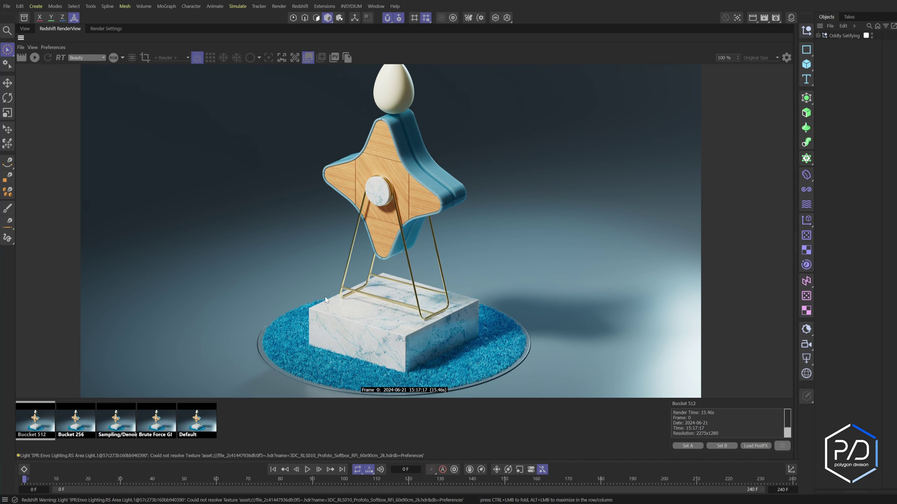
click(307, 57)
click(308, 60)
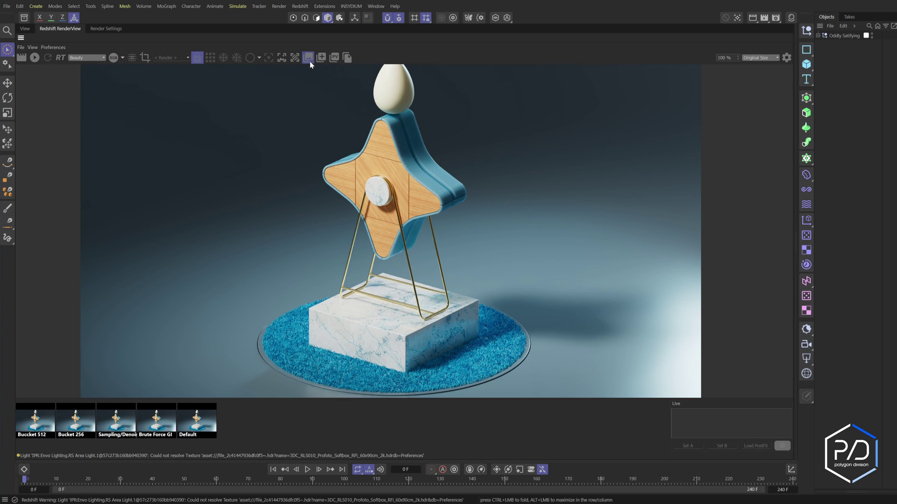